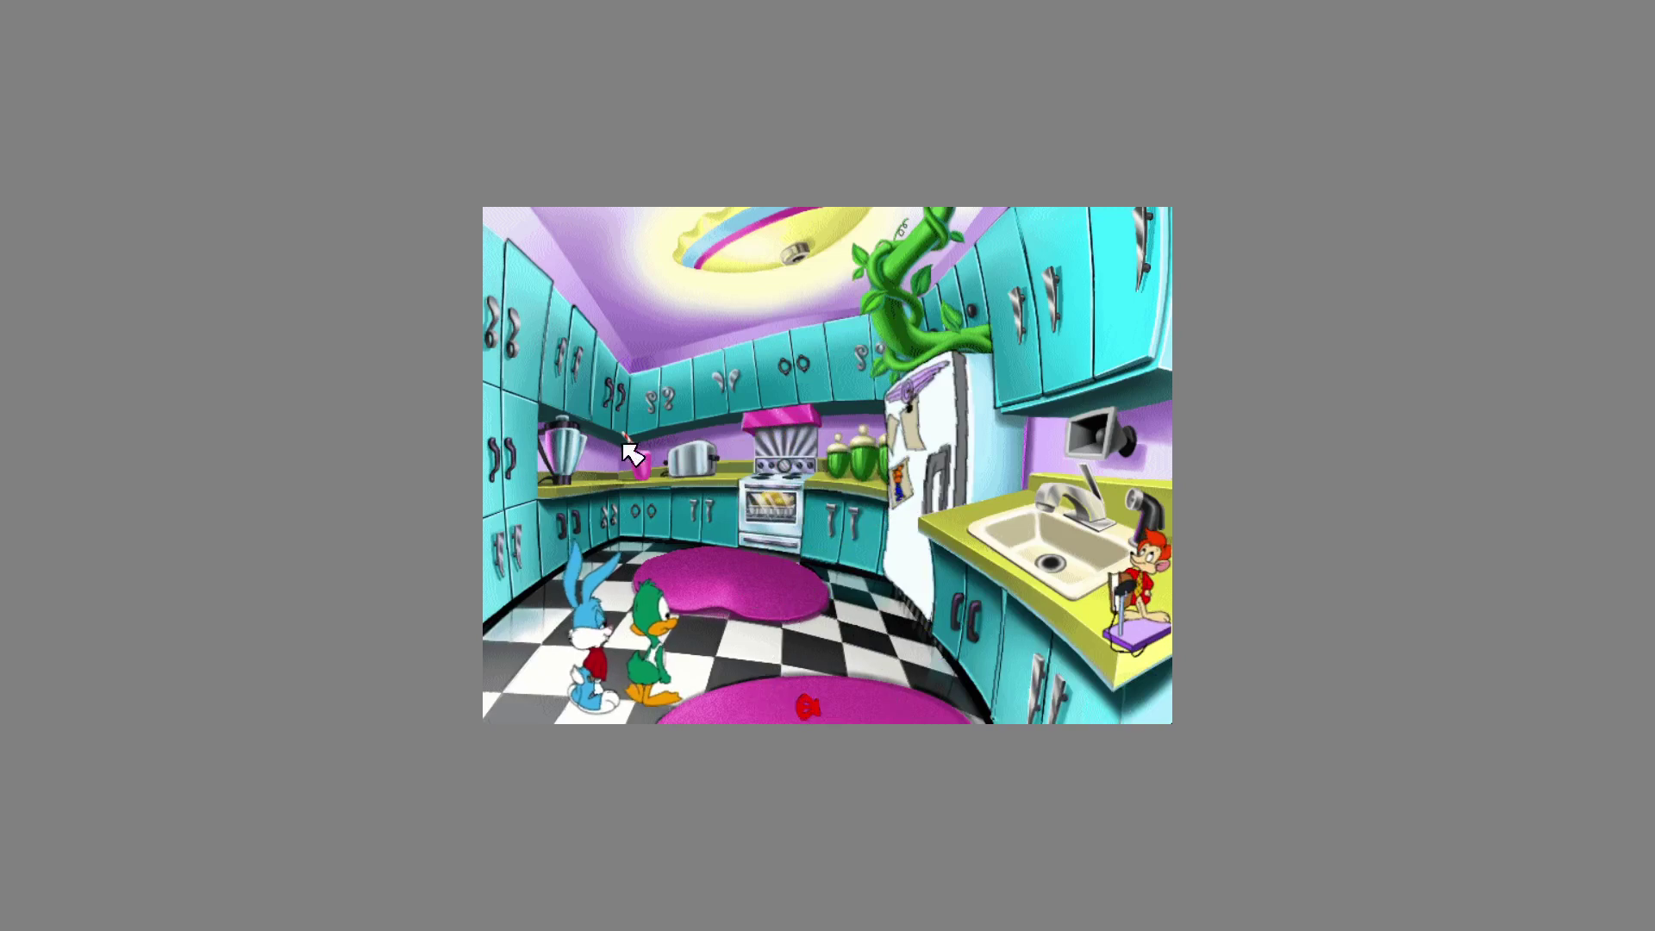
Go from the kitchen into Baby Bear's bedroom and uncover the hidden key piece.
{"action": "left_click", "coordinate": [529, 671]}
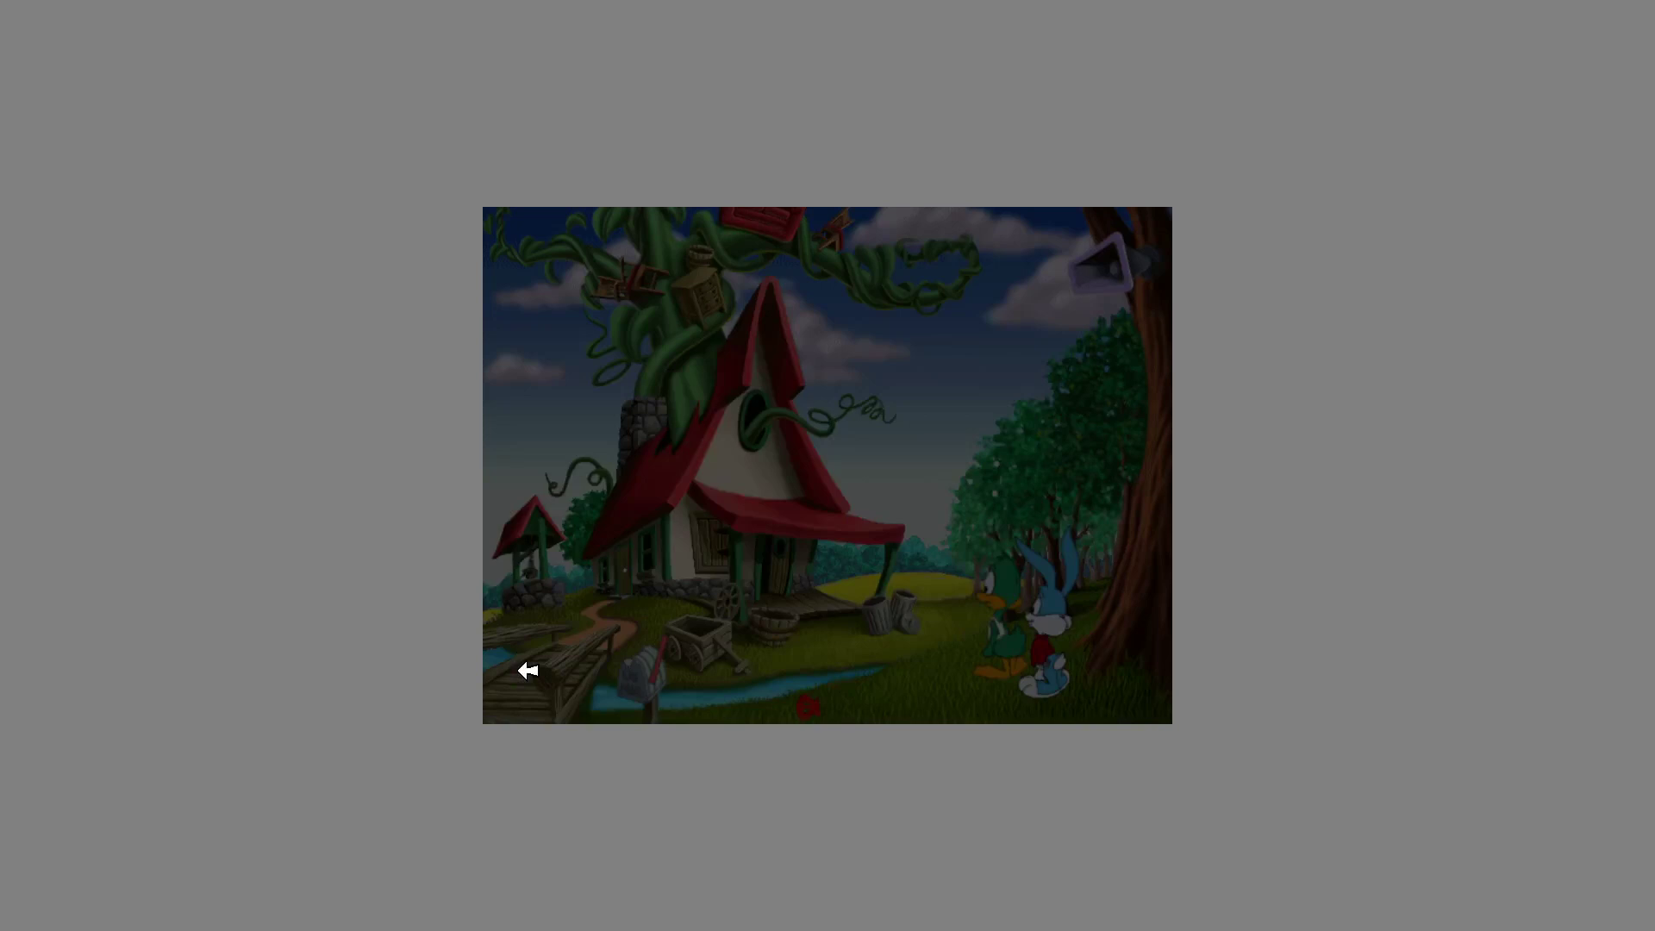
{"action": "left_click", "coordinate": [854, 240]}
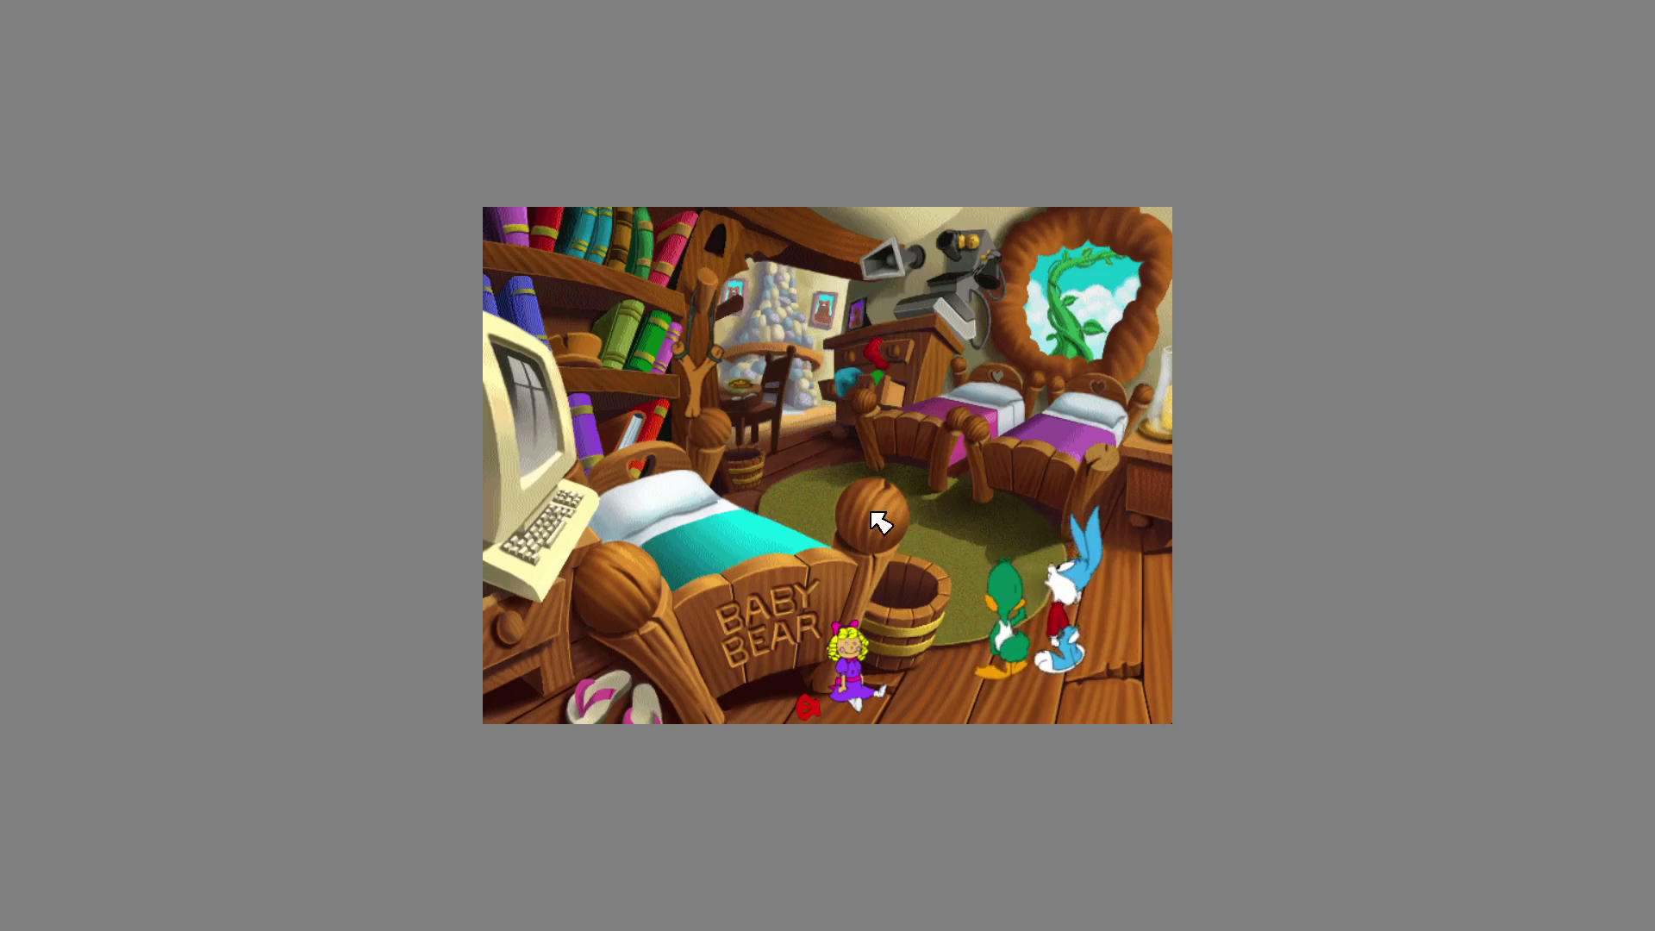
{"action": "left_click", "coordinate": [825, 446]}
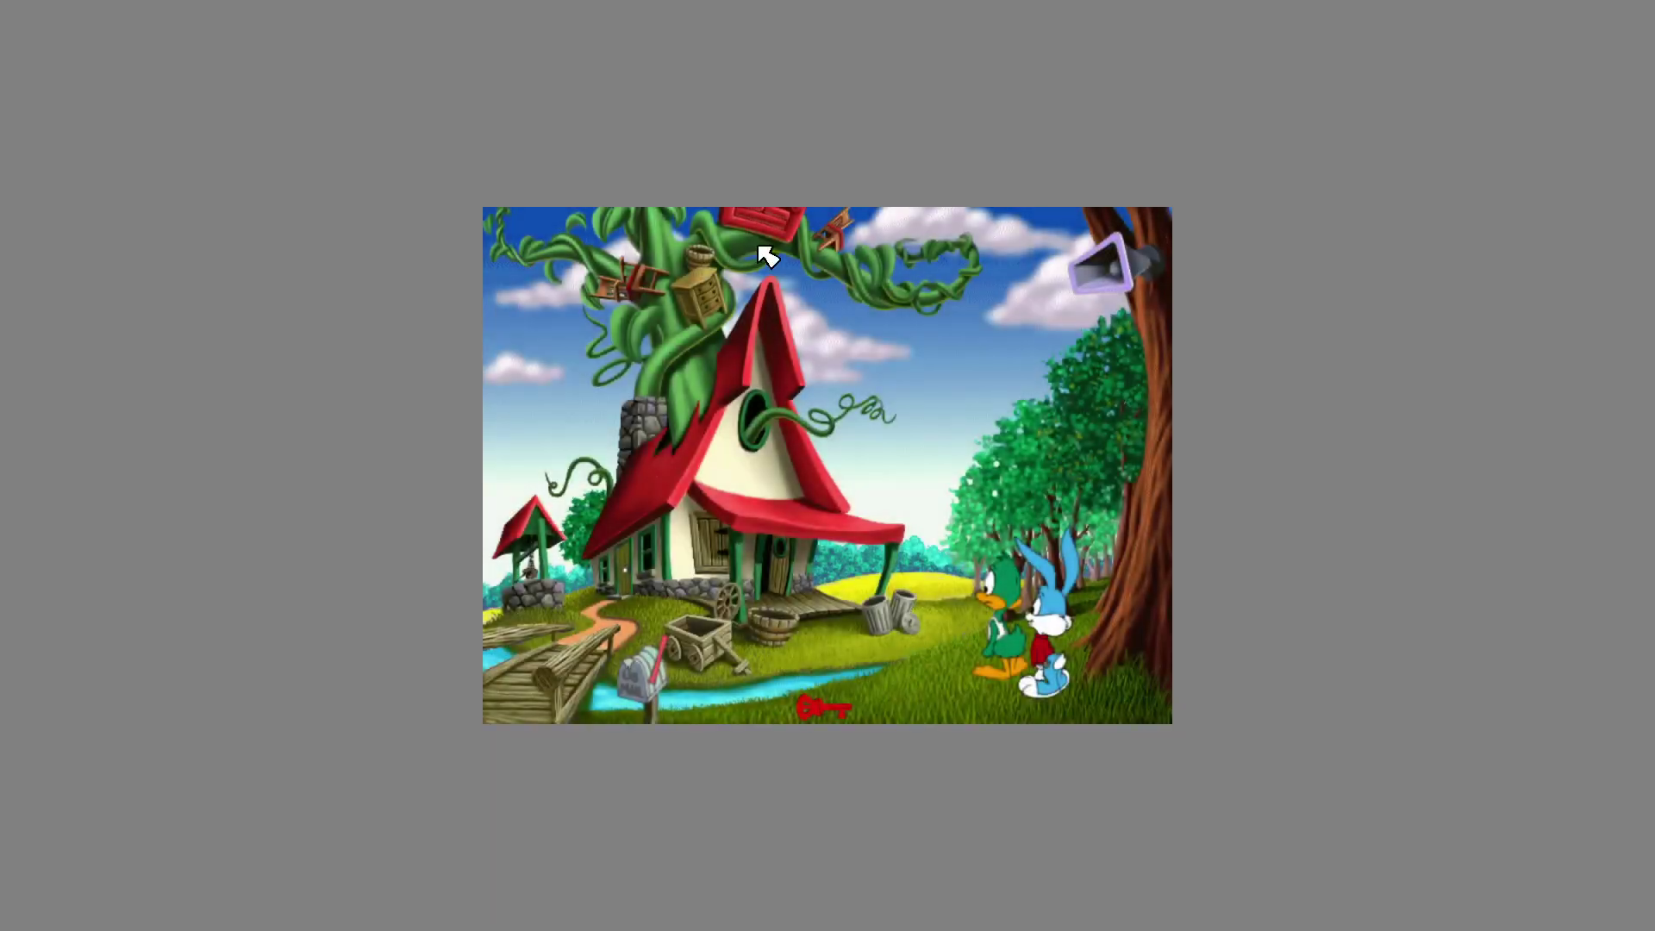
Enter the diner from the beanstalk house and tip the milkshake glass over.
{"action": "left_click", "coordinate": [910, 247]}
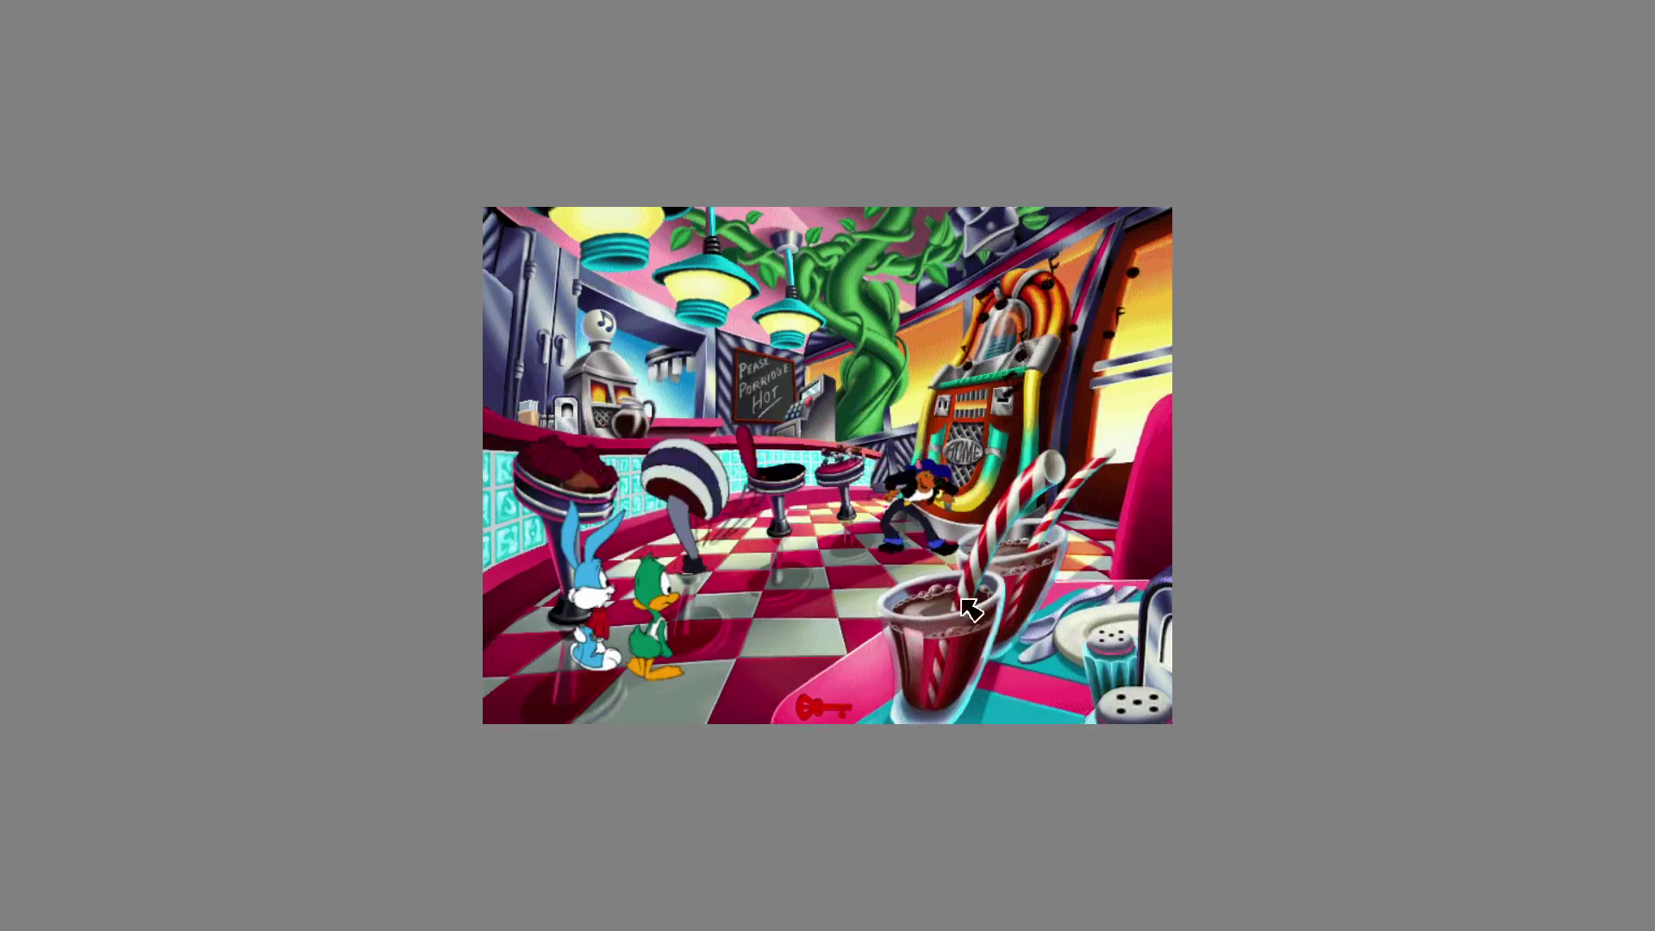
{"action": "left_click", "coordinate": [986, 578]}
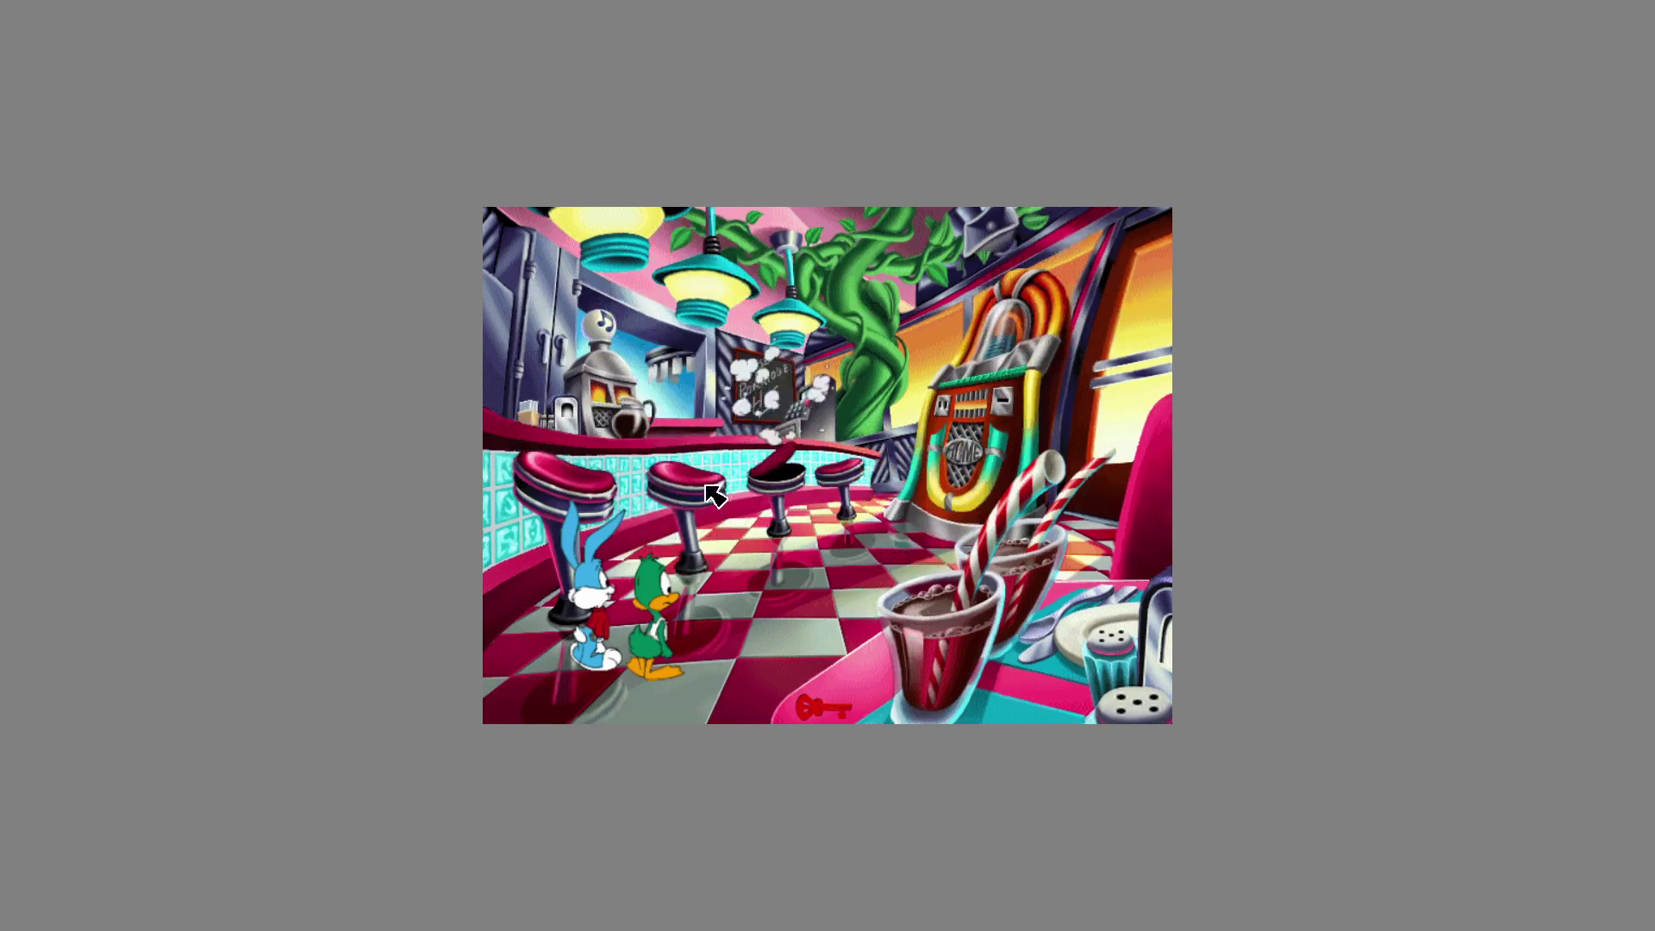
Leave the diner for the beanstalk wall scene outside the house.
{"action": "left_click", "coordinate": [836, 238]}
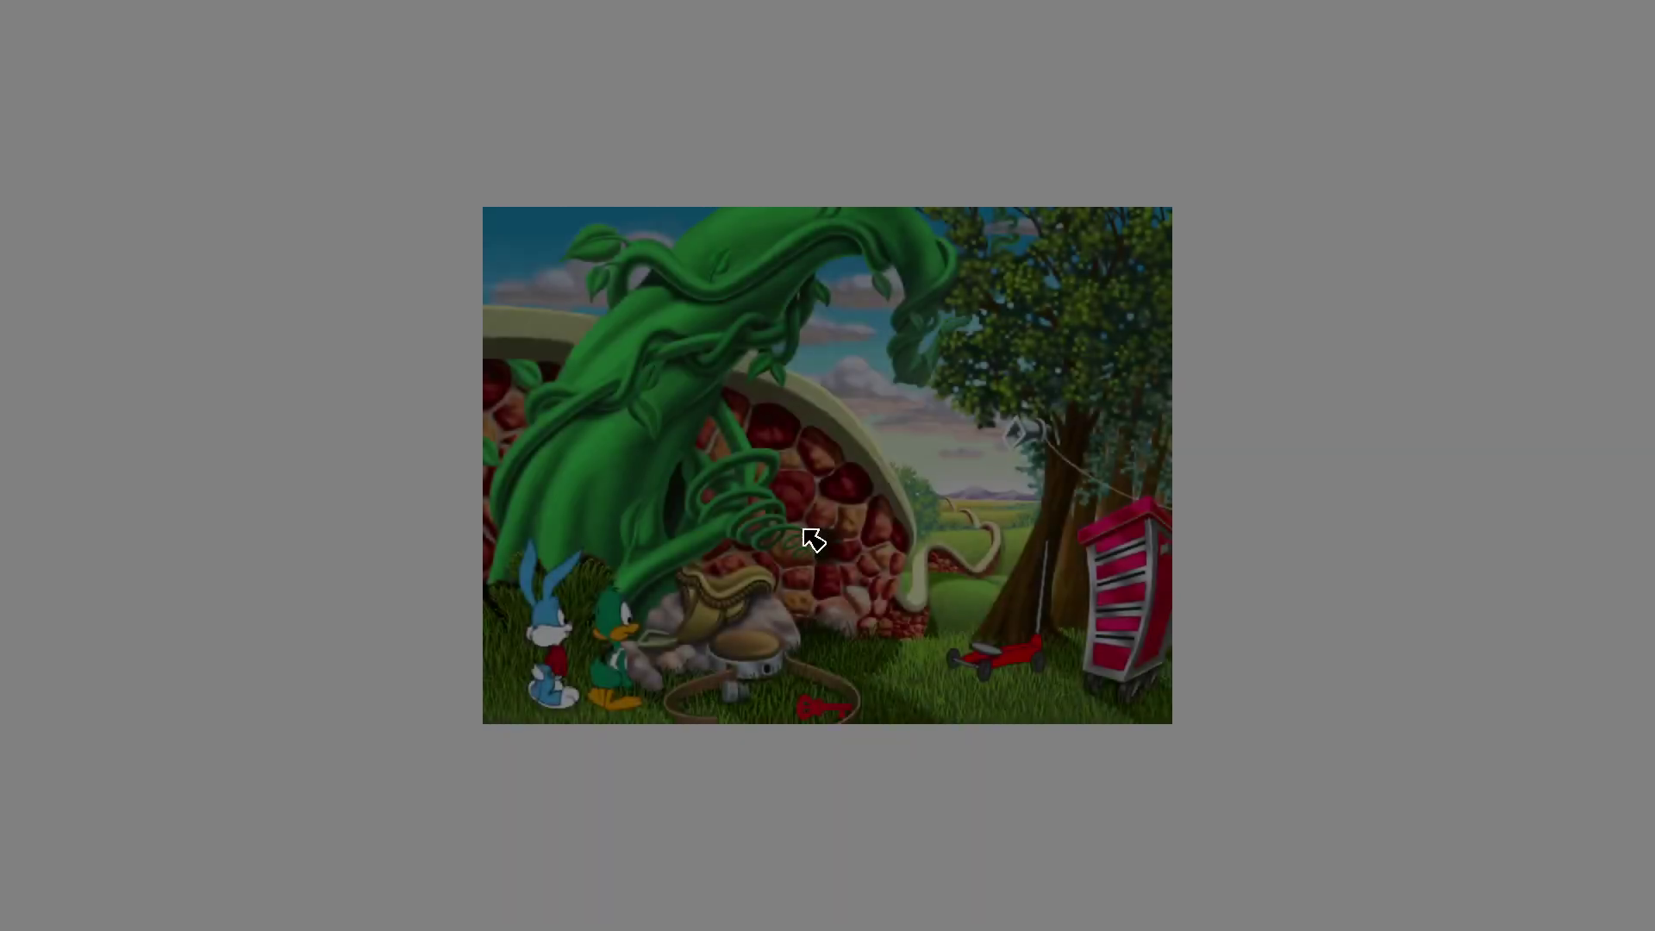